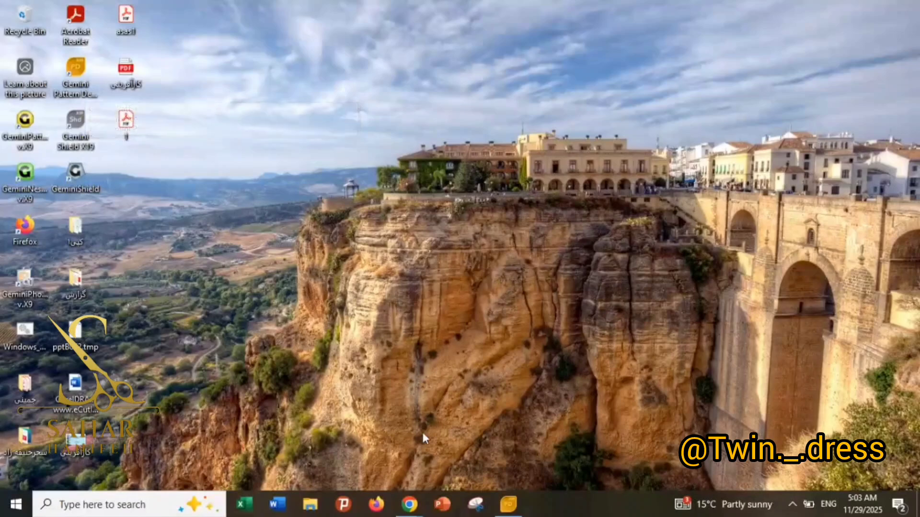
Switch to Gemini Pattern Designer and look through the point, drawing, garment, grading and measuring toolsets.
click(515, 512)
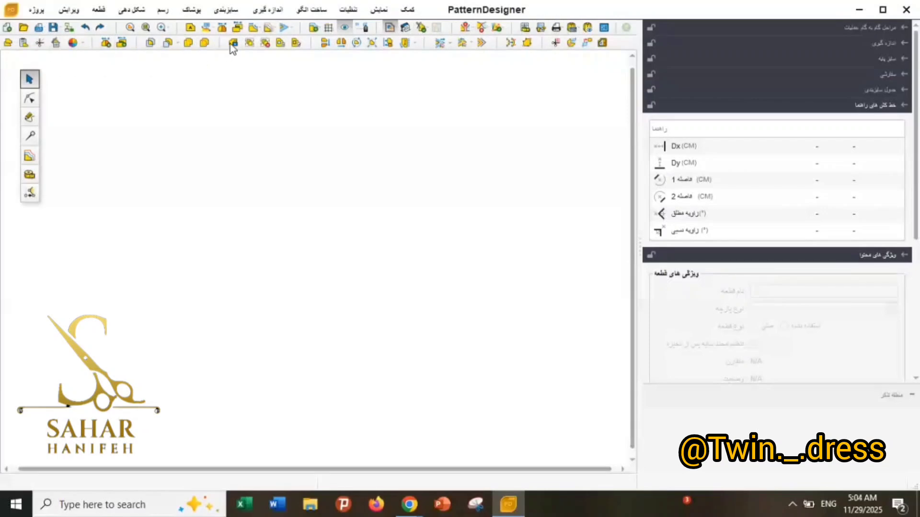
click(32, 101)
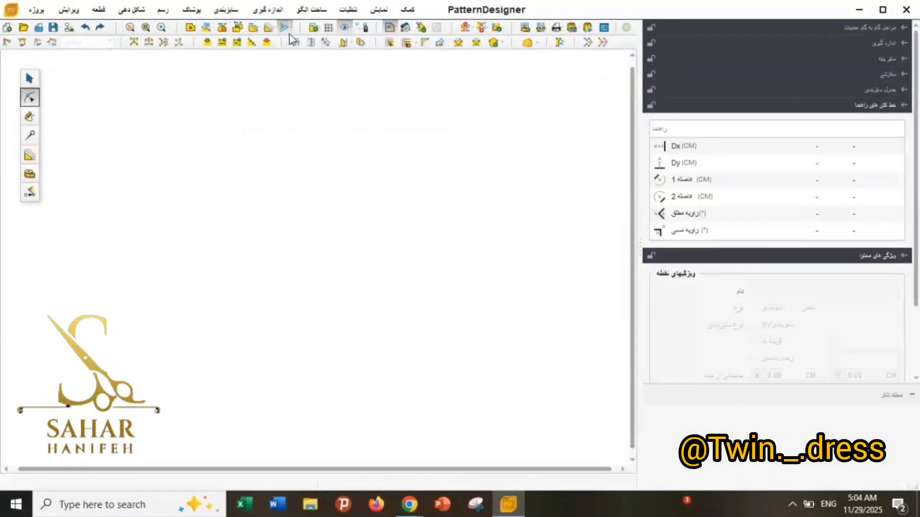
click(29, 117)
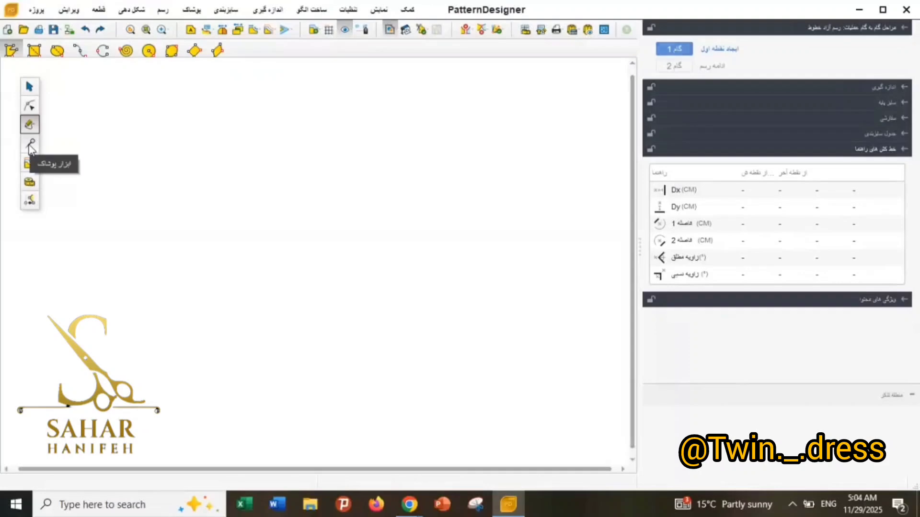
click(30, 144)
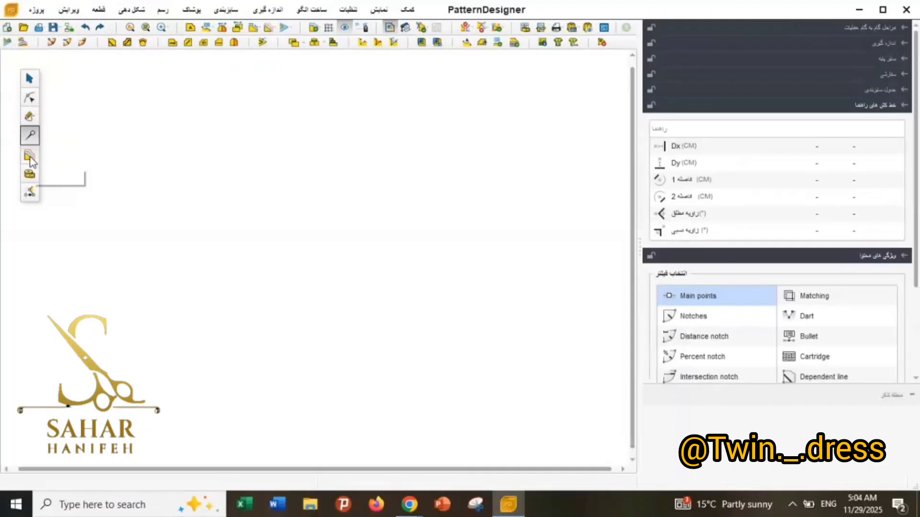
click(30, 156)
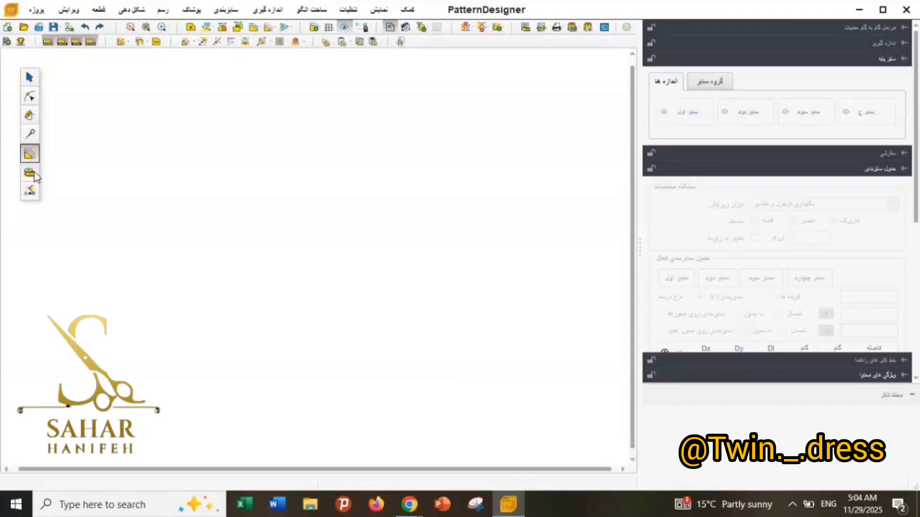
click(31, 173)
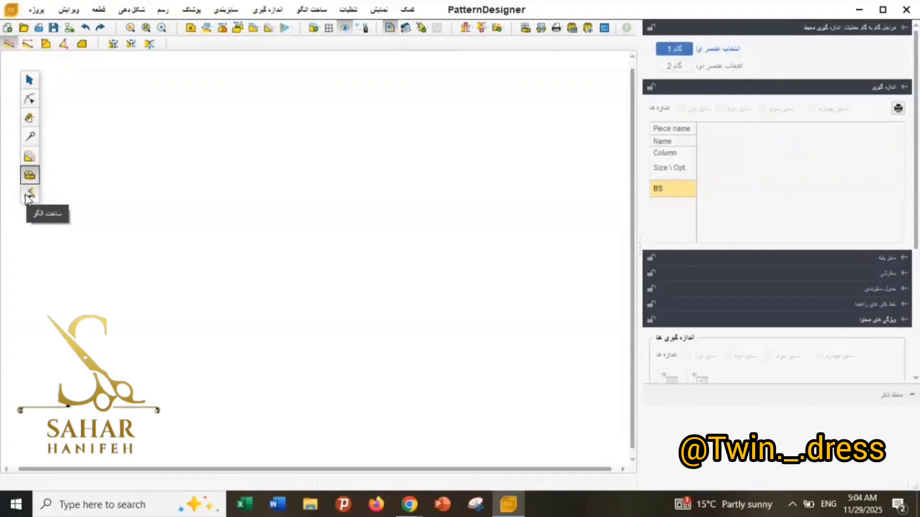
click(29, 79)
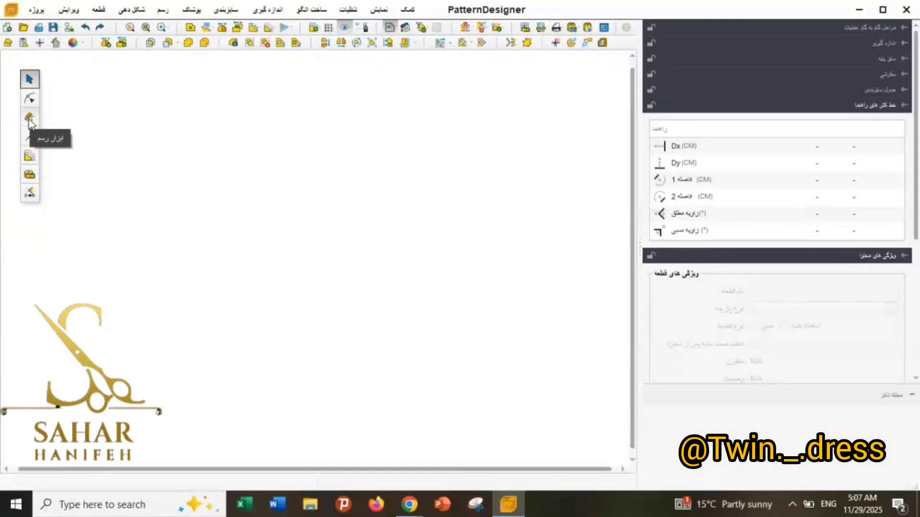
Draw a closed triangular piece on the empty work area with the free line drawing tool.
click(29, 119)
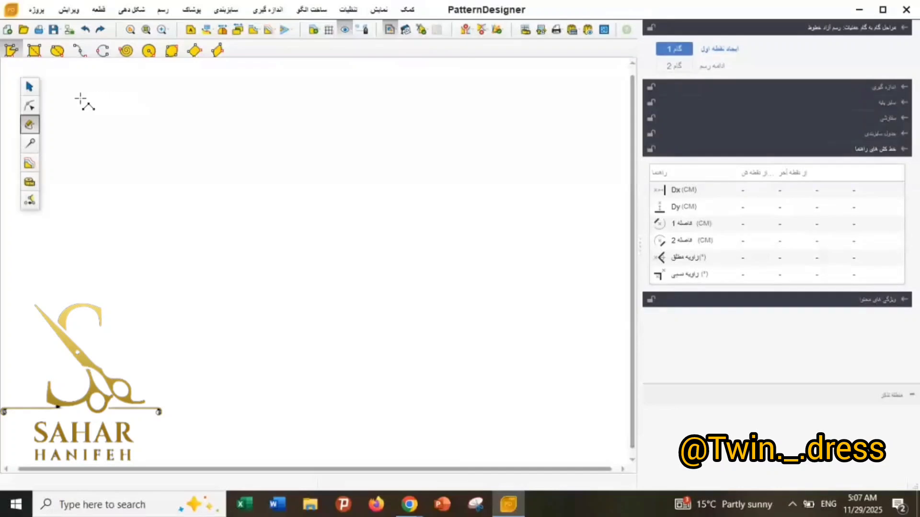
click(118, 129)
click(203, 126)
click(162, 202)
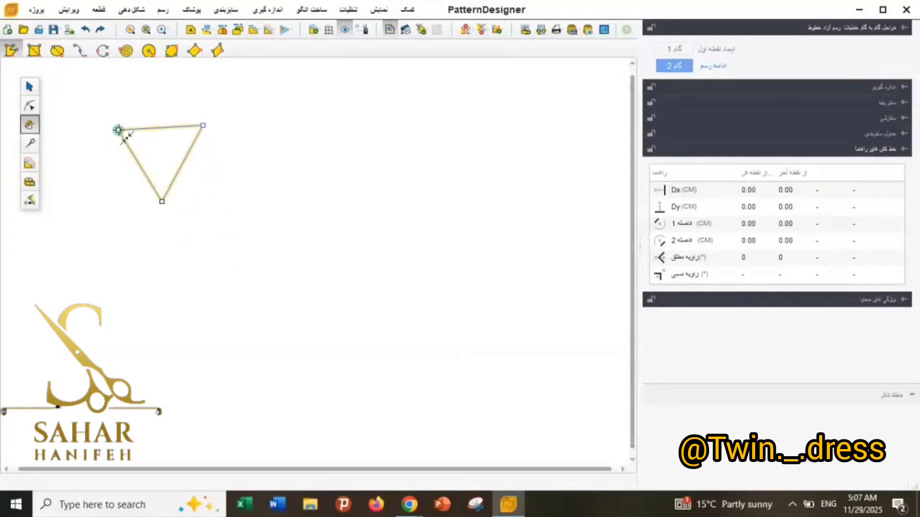
click(117, 130)
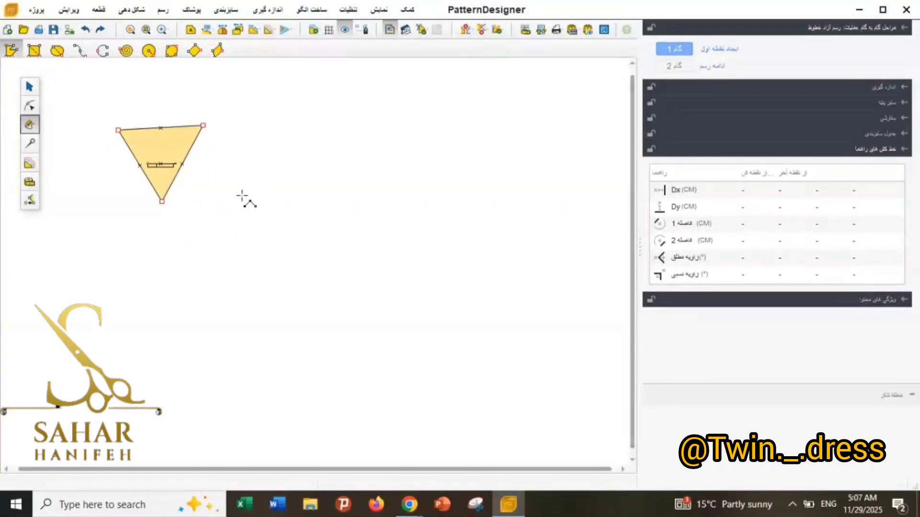
Undo the drawn triangle until the work area is empty.
click(86, 33)
click(86, 33)
click(85, 32)
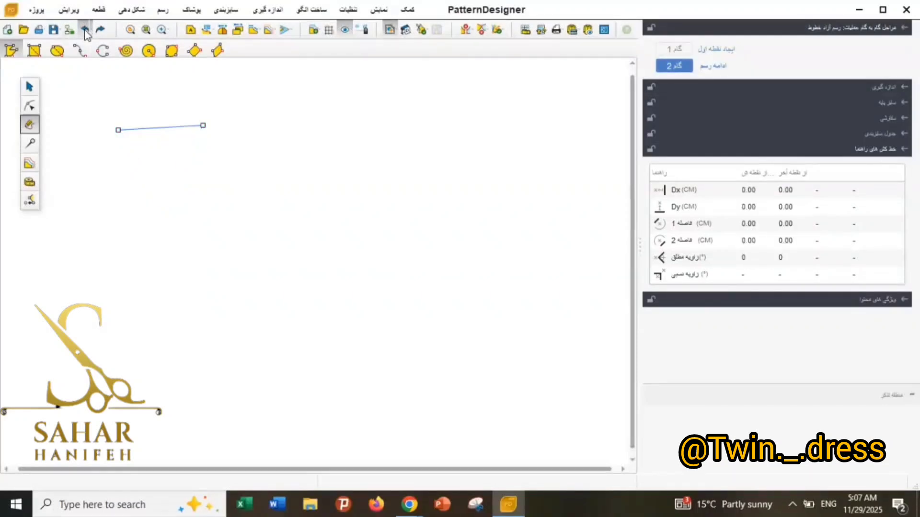
click(85, 33)
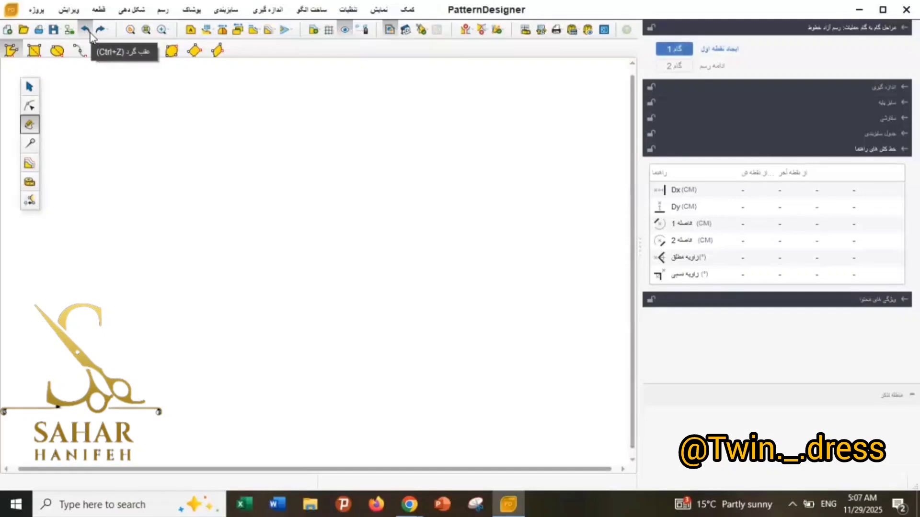
Draw a rectangular piece about 92 cm wide and 99 cm high in the middle of the work area and validate it.
click(33, 57)
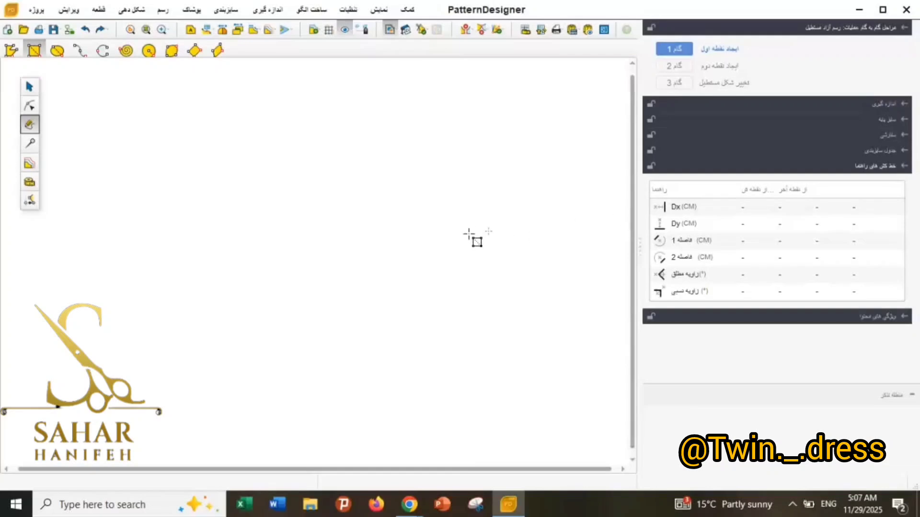
click(220, 140)
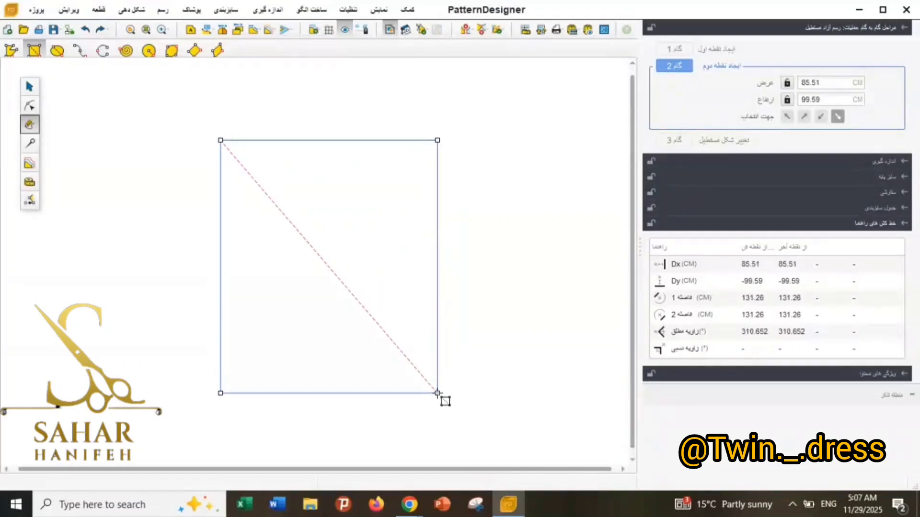
click(454, 390)
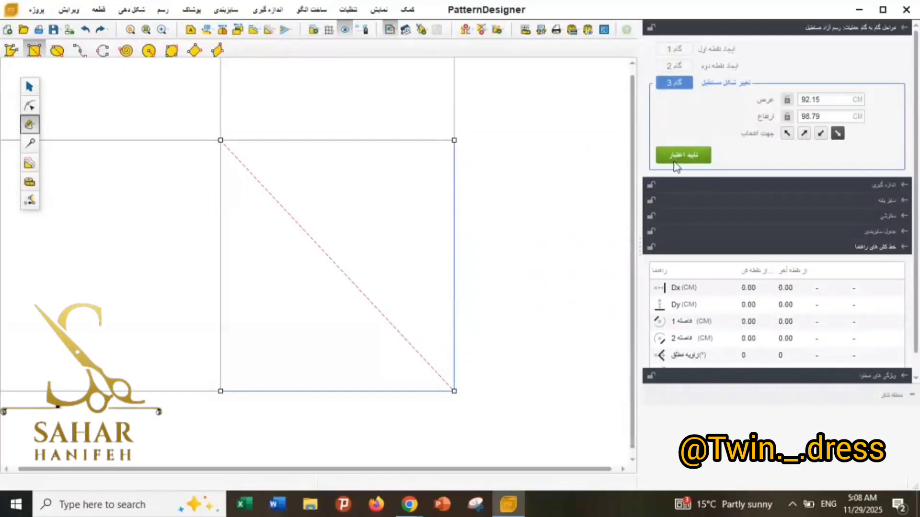
click(690, 154)
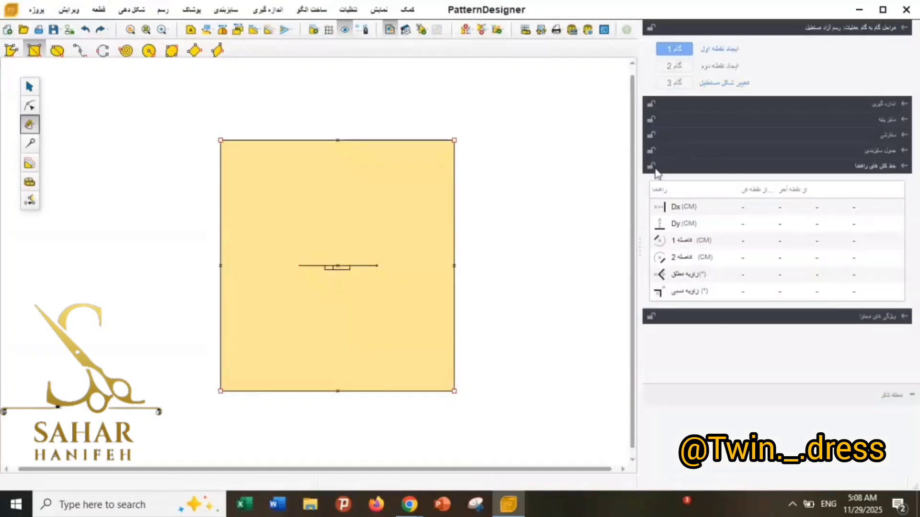
Select the rectangular piece, copy it and paste a duplicate into the work area.
click(31, 86)
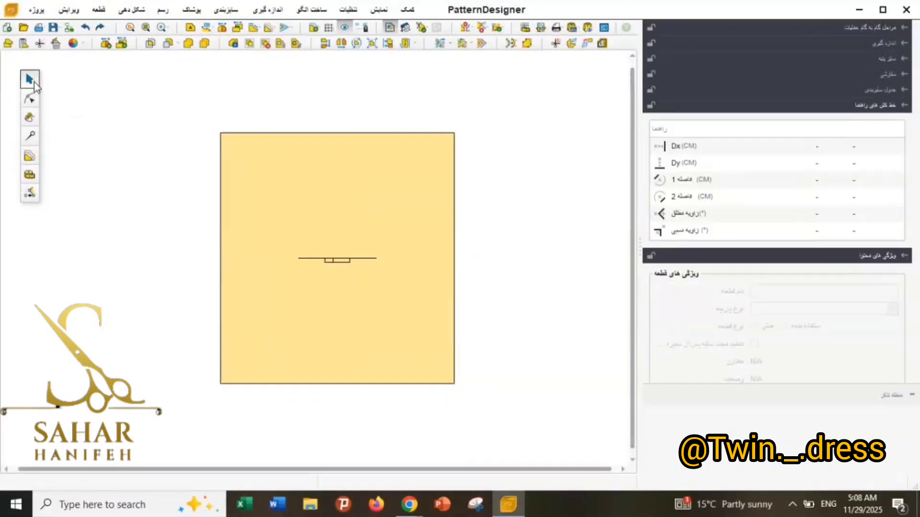
click(325, 187)
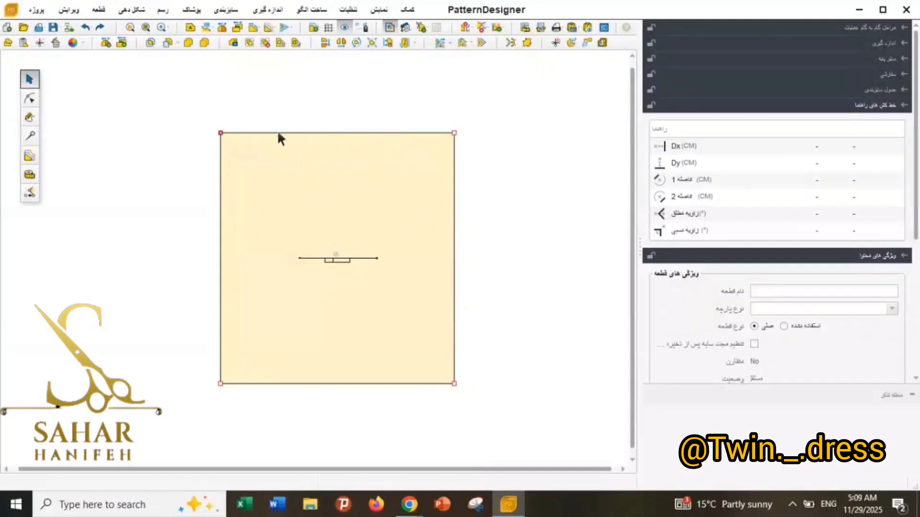
click(567, 174)
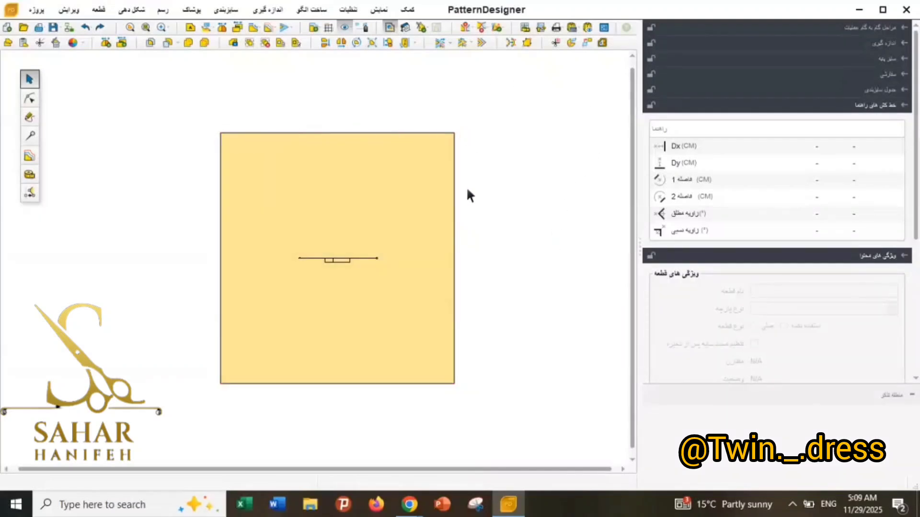
click(414, 173)
scroll(454, 129, up, 3)
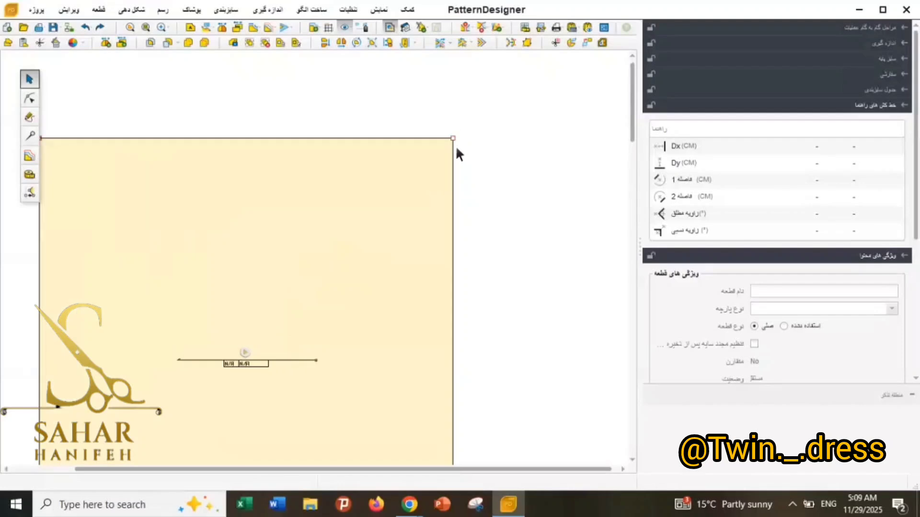
scroll(433, 139, down, 3)
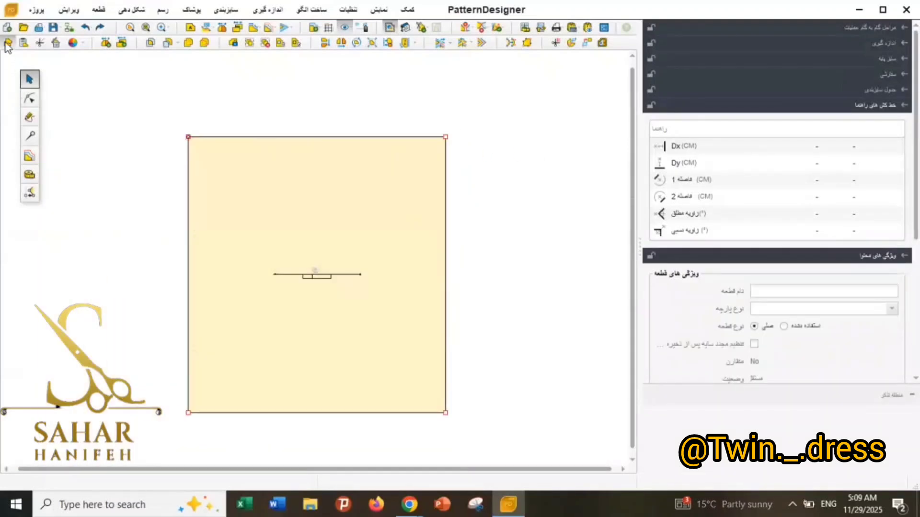
click(7, 43)
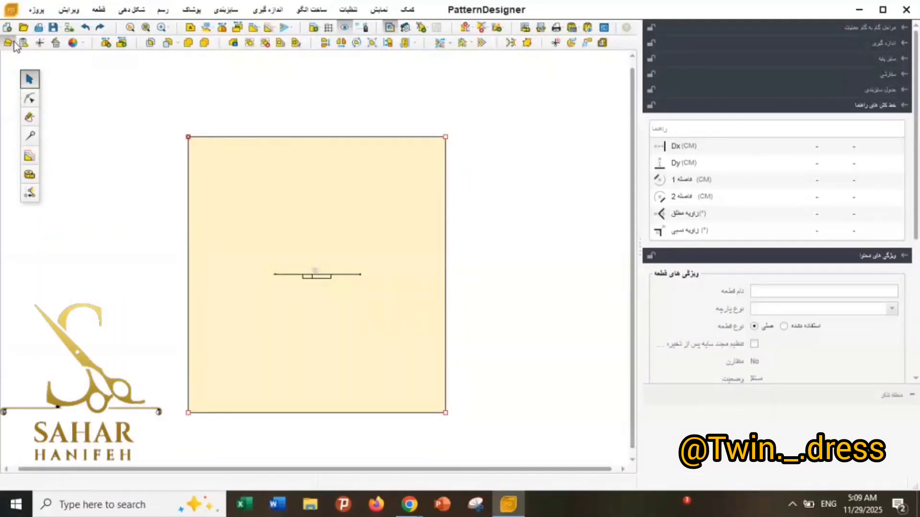
click(21, 43)
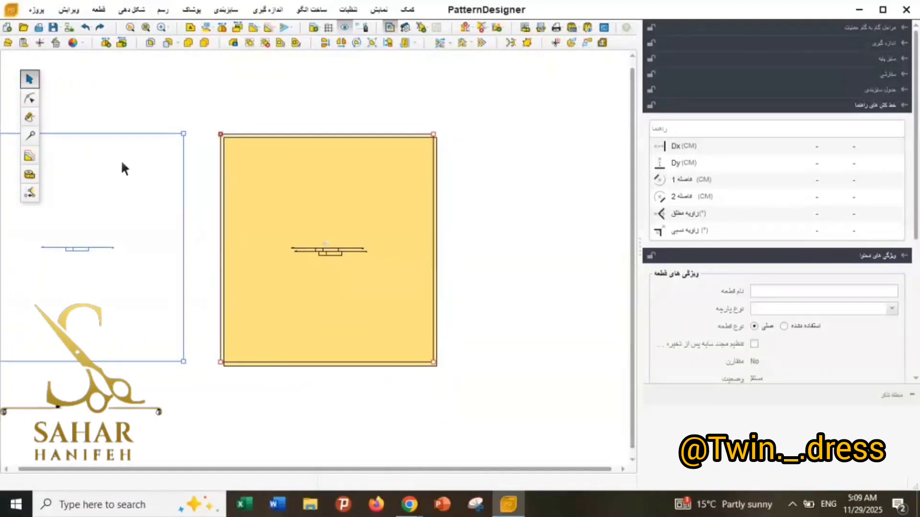
Separate the two overlapping pieces by moving the original to the left and the copy to the right.
click(121, 160)
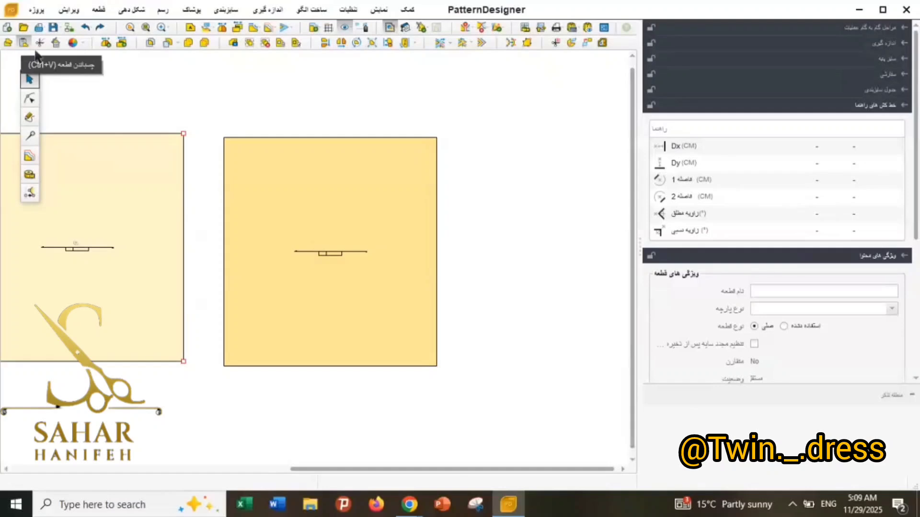
click(277, 105)
scroll(397, 99, down, 2)
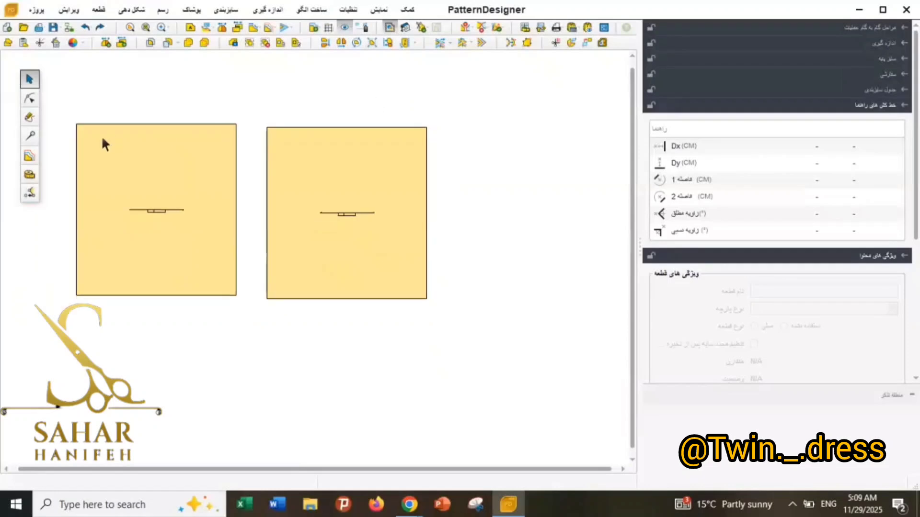
click(359, 168)
drag(365, 171, 493, 170)
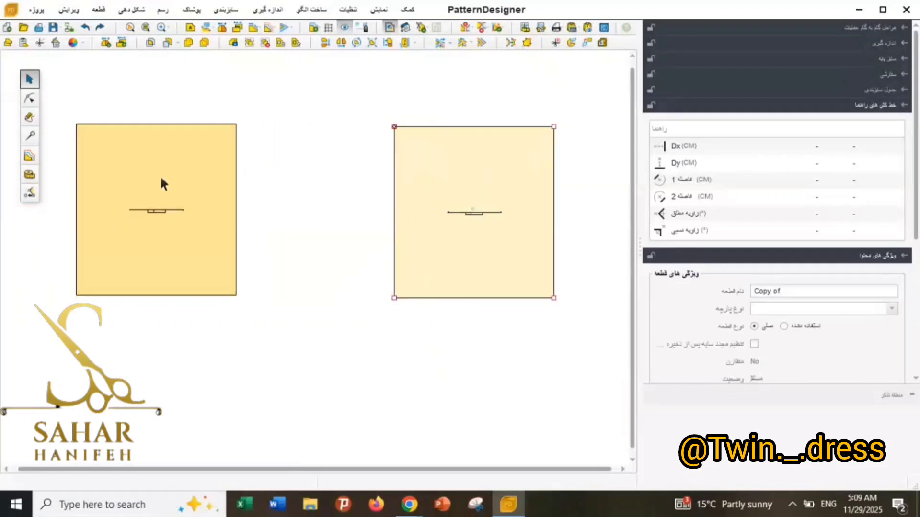
Name the original rectangular piece 1.
click(185, 201)
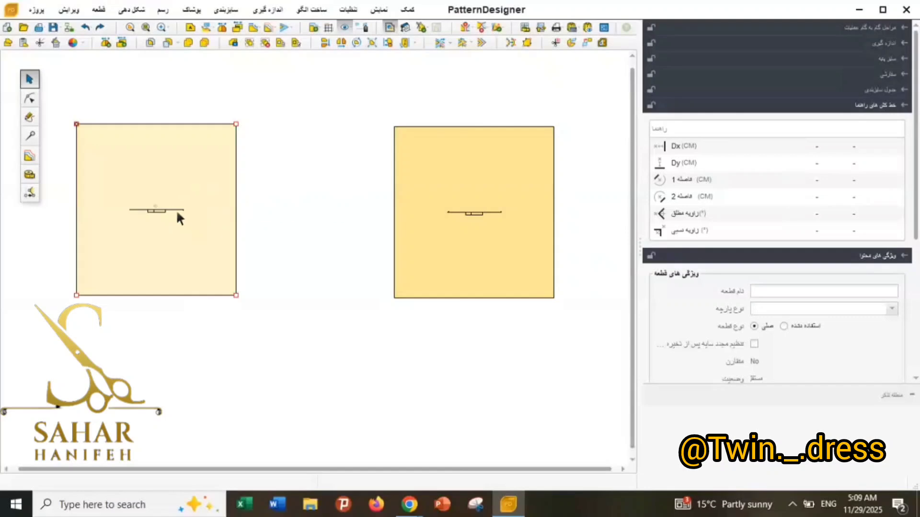
scroll(121, 195, up, 2)
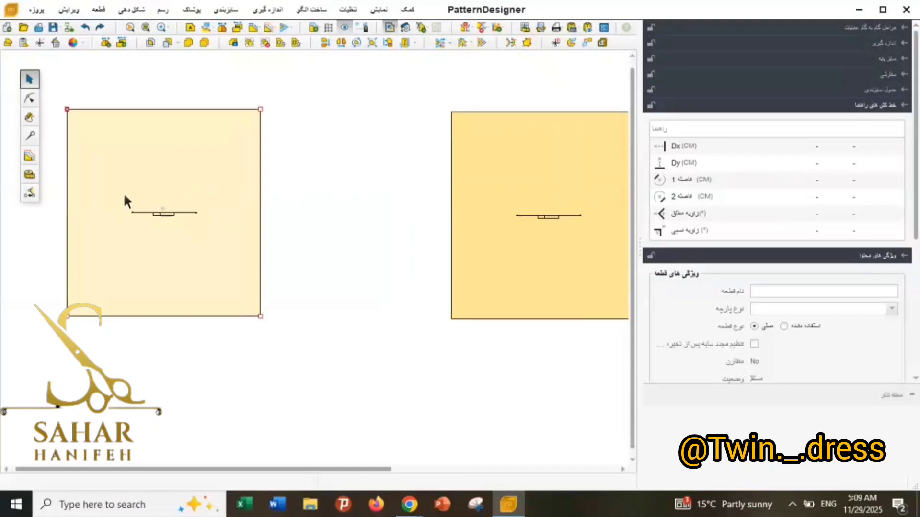
click(774, 291)
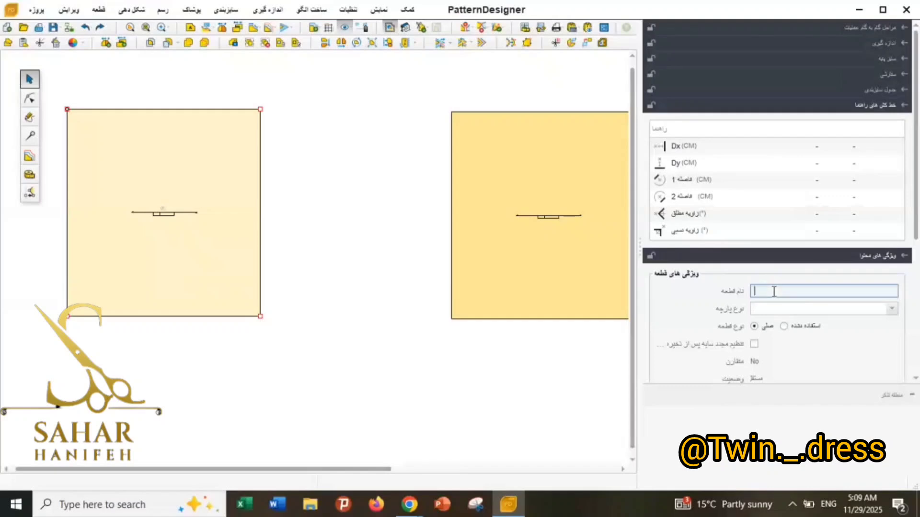
text(1)
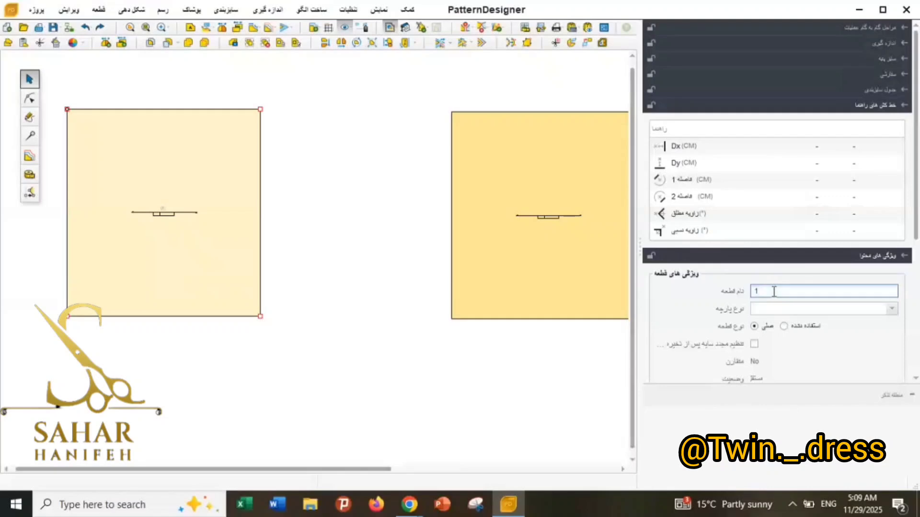
key(Return)
Rename the copied piece to 2 and reselect each piece in turn to check its name.
click(523, 277)
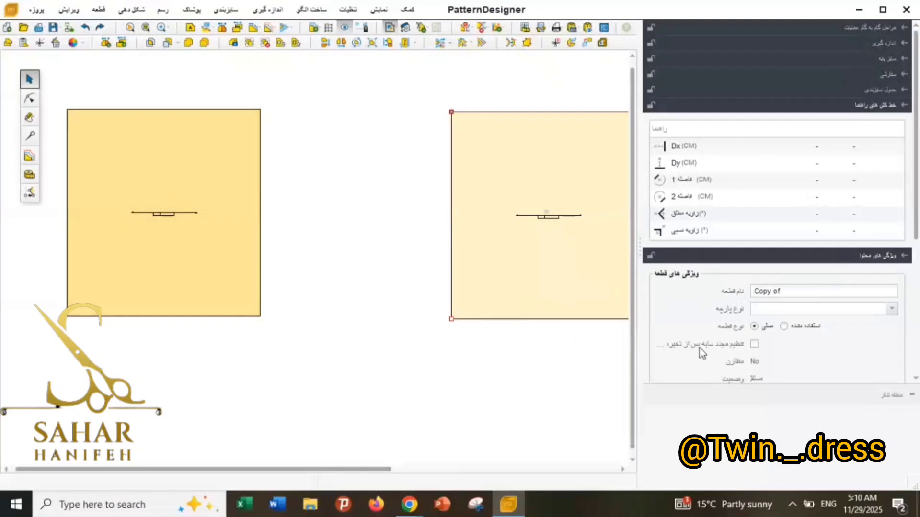
click(788, 290)
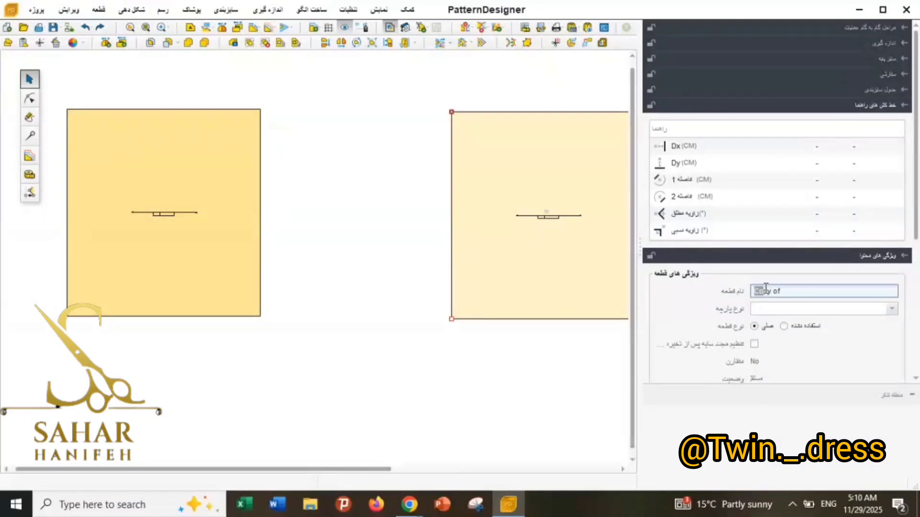
key(BackSpace)
text(2)
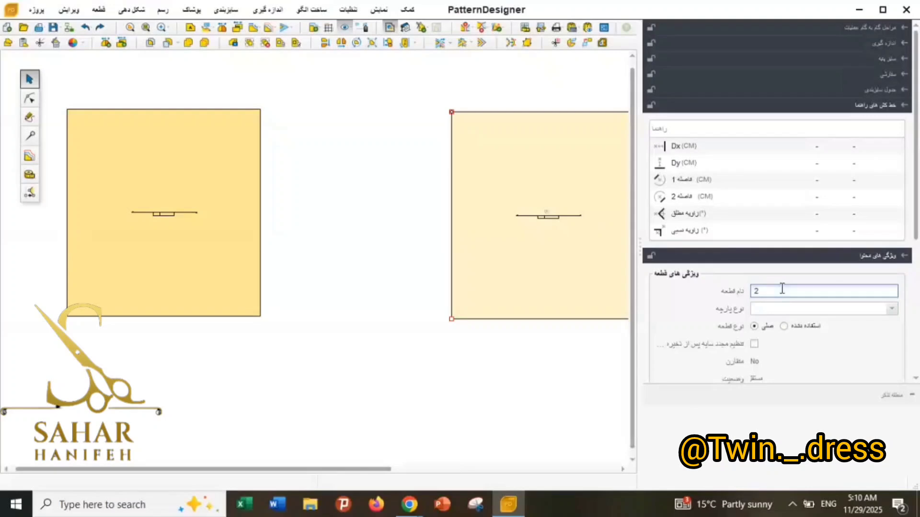
click(405, 303)
click(540, 229)
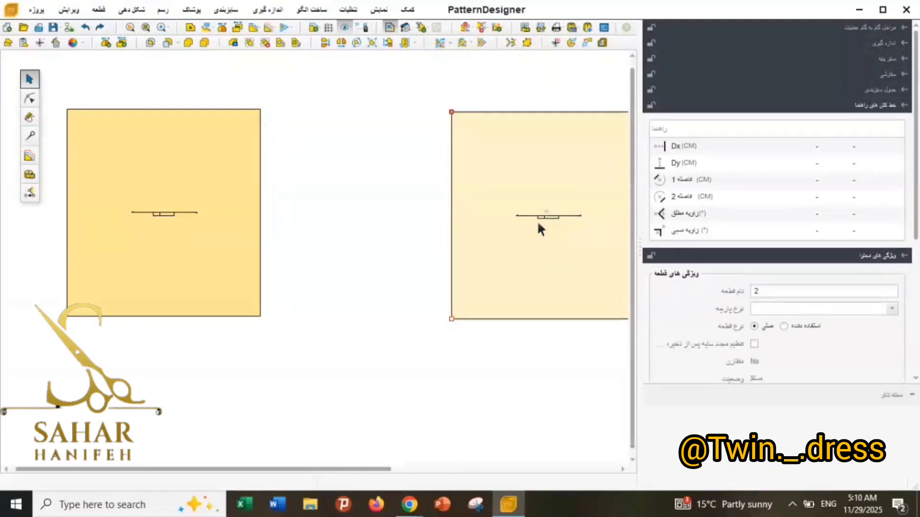
click(242, 243)
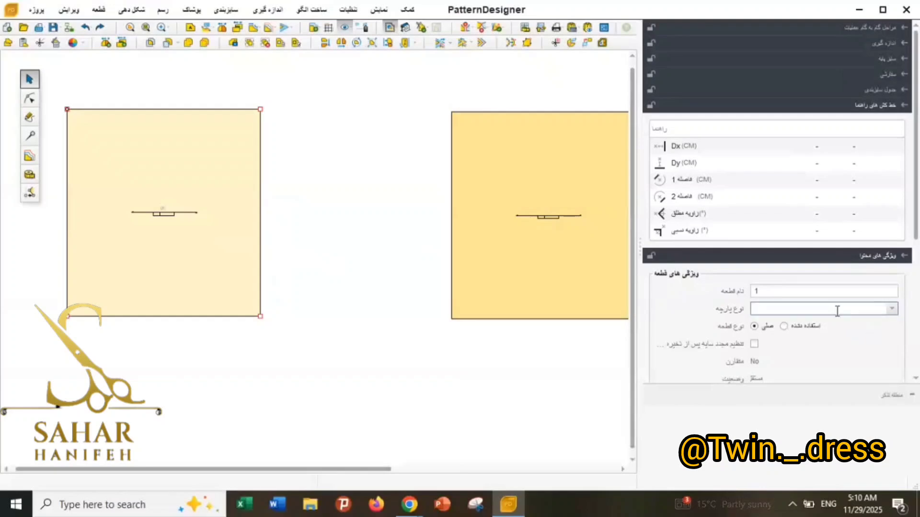
View the fabric type options for piece 1, select piece 2 to check its properties and clear the selection.
click(892, 309)
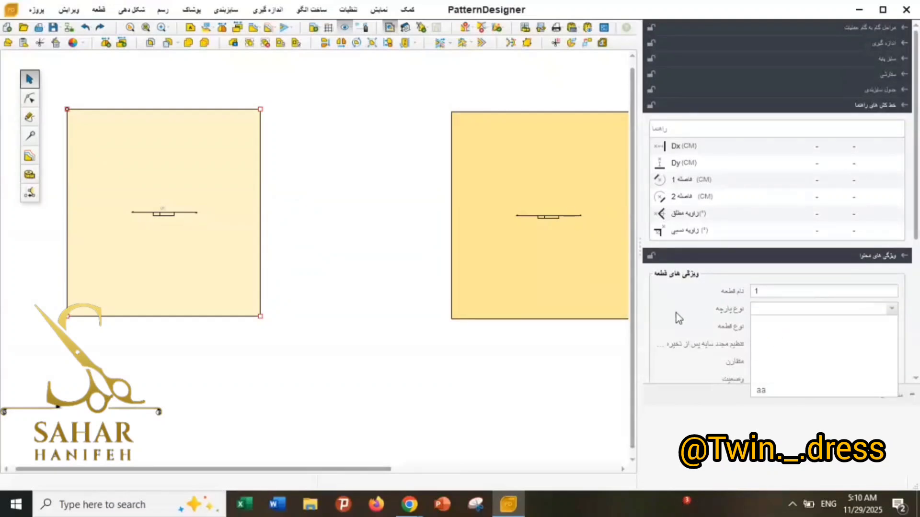
click(536, 346)
click(537, 291)
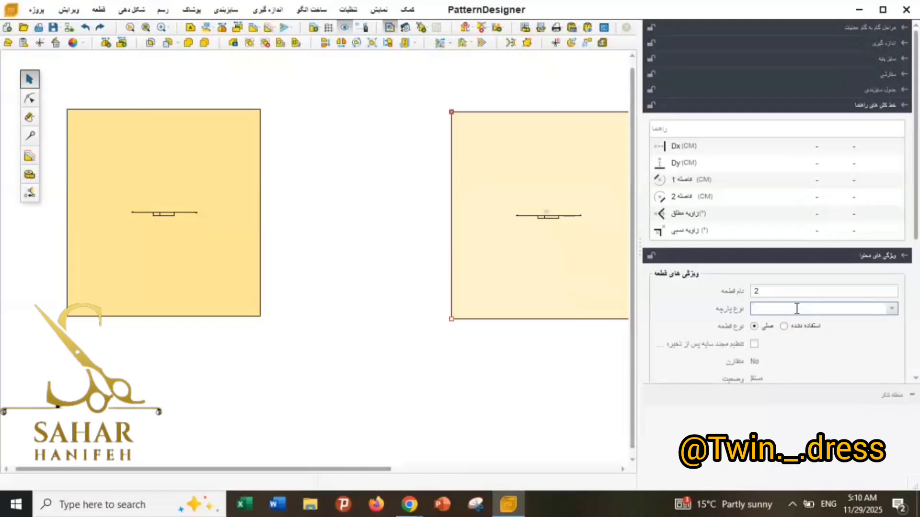
click(370, 291)
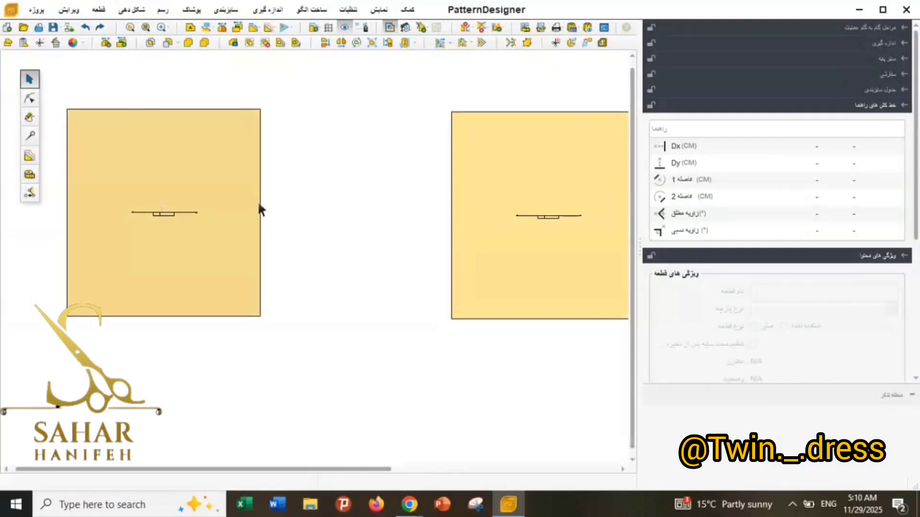
Remove piece 1 from the work area and undo the removal.
scroll(306, 162, down, 1)
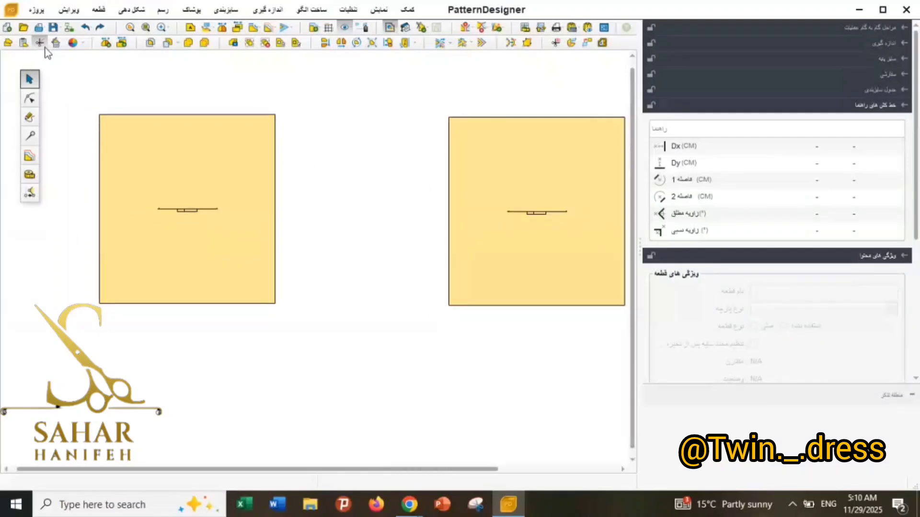
click(110, 141)
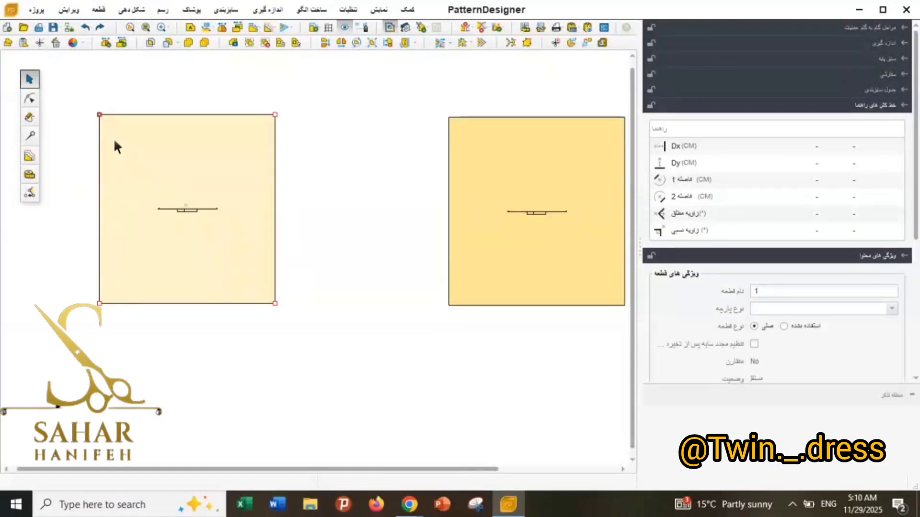
click(56, 44)
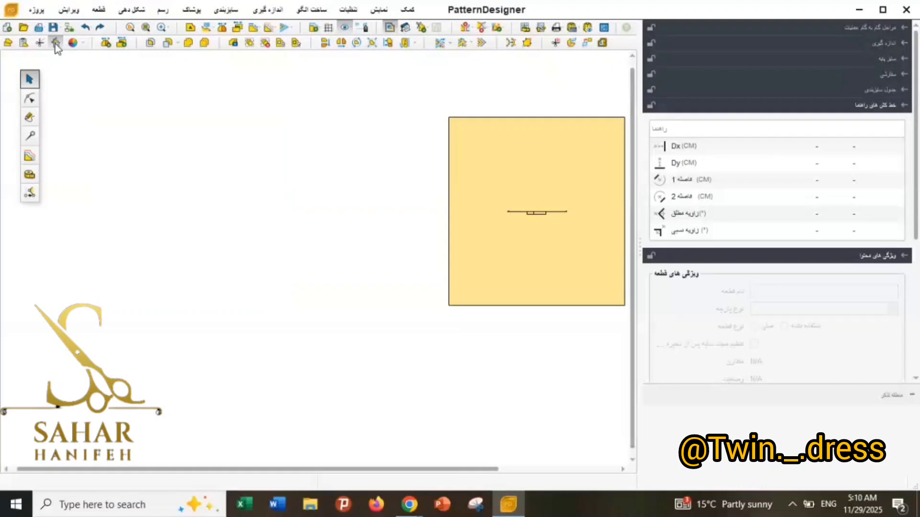
click(85, 27)
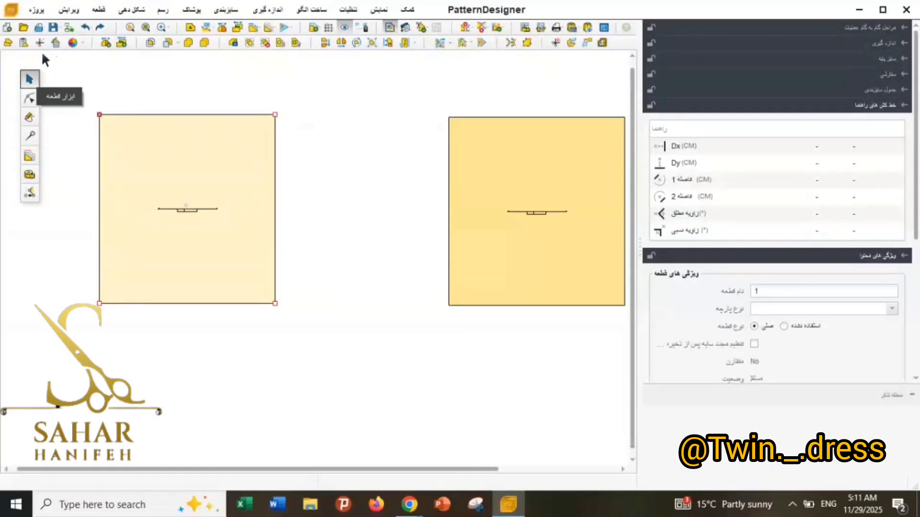
Set the colour of piece 1 to blue #00aaff.
click(74, 42)
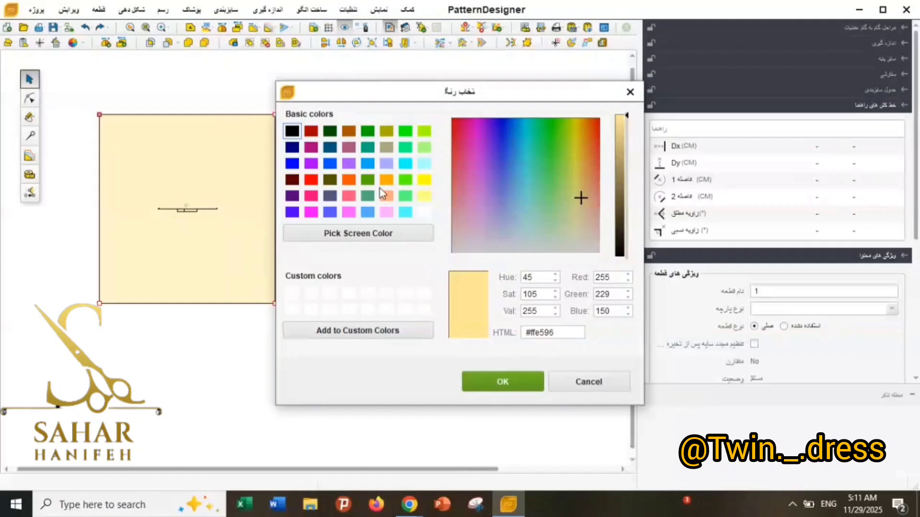
click(367, 163)
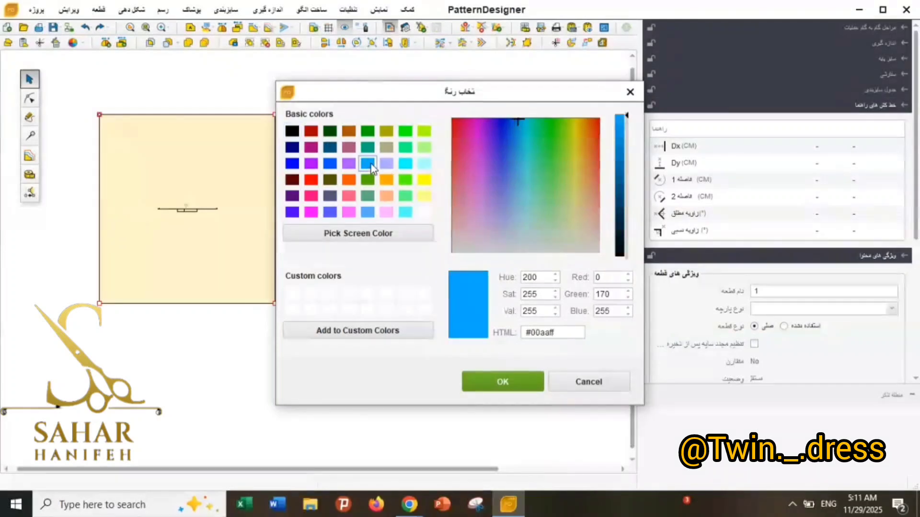
click(498, 379)
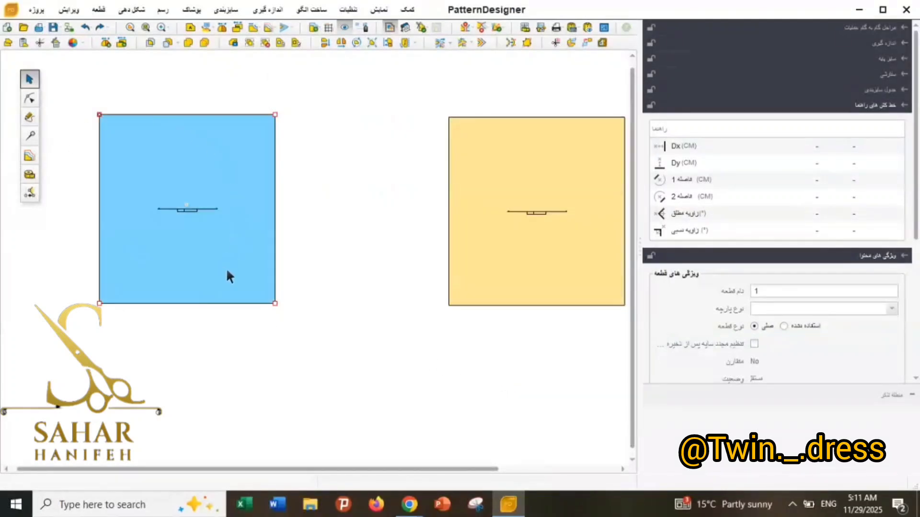
Move piece 2 slightly closer to the blue piece and set its colour to yellow #ffff00.
drag(494, 258, 433, 256)
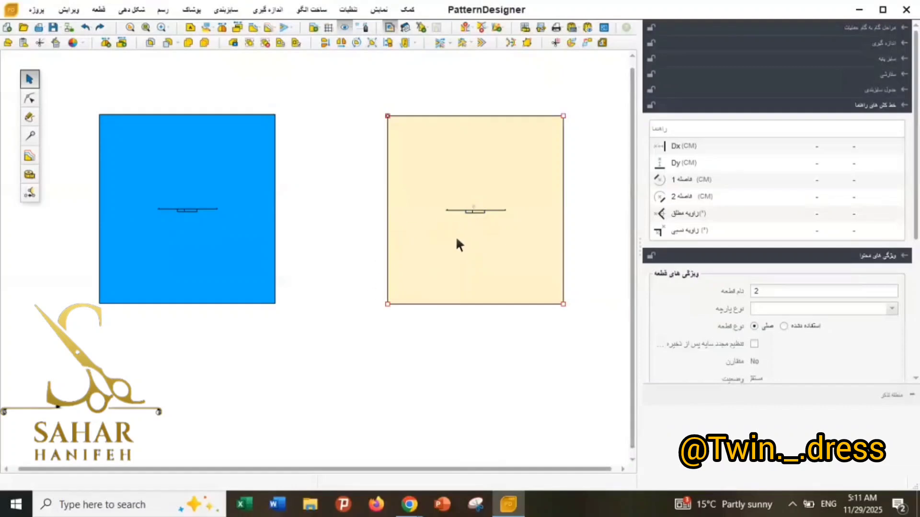
click(434, 390)
scroll(433, 223, up, 2)
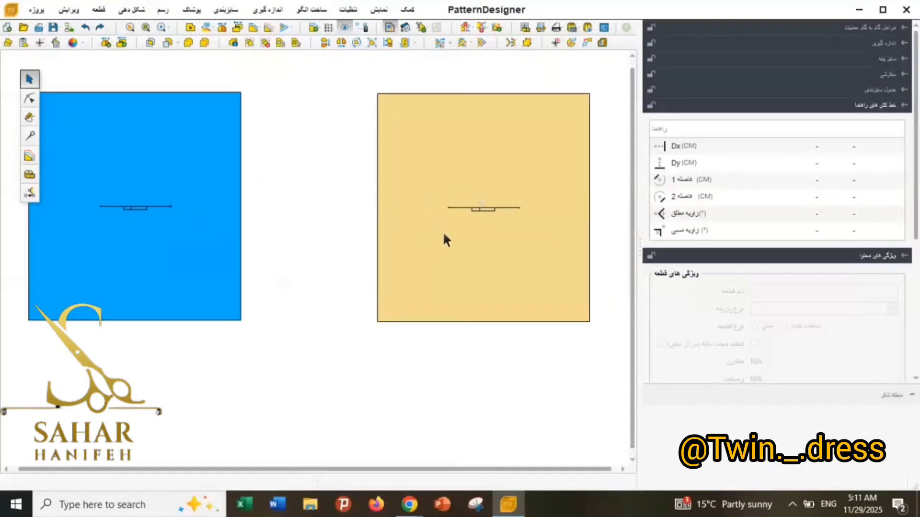
click(390, 240)
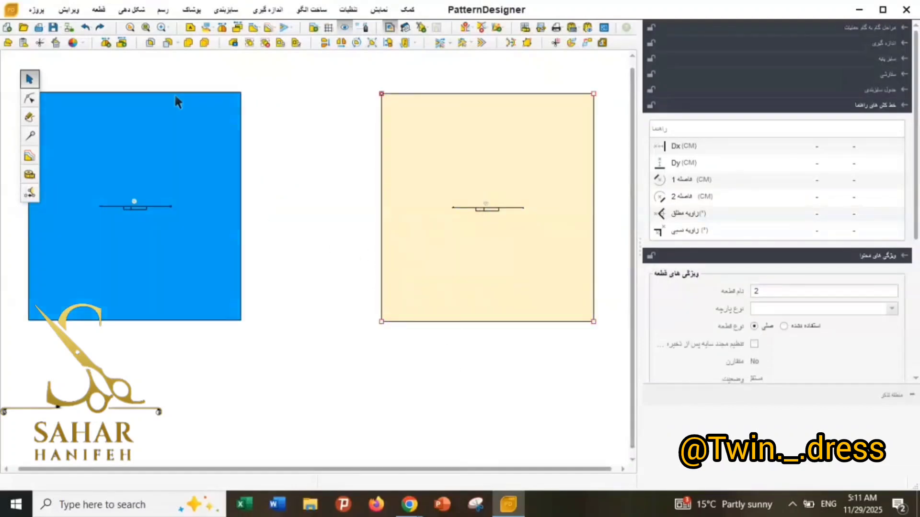
click(80, 46)
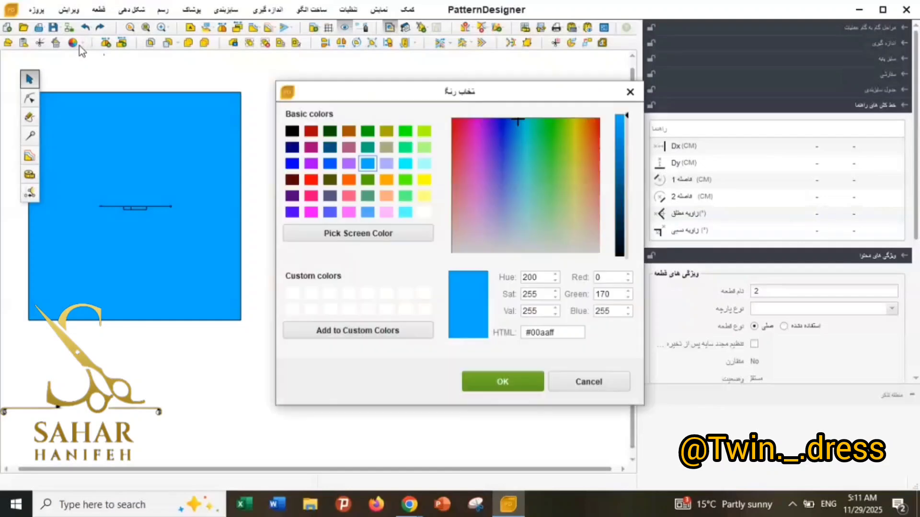
click(423, 181)
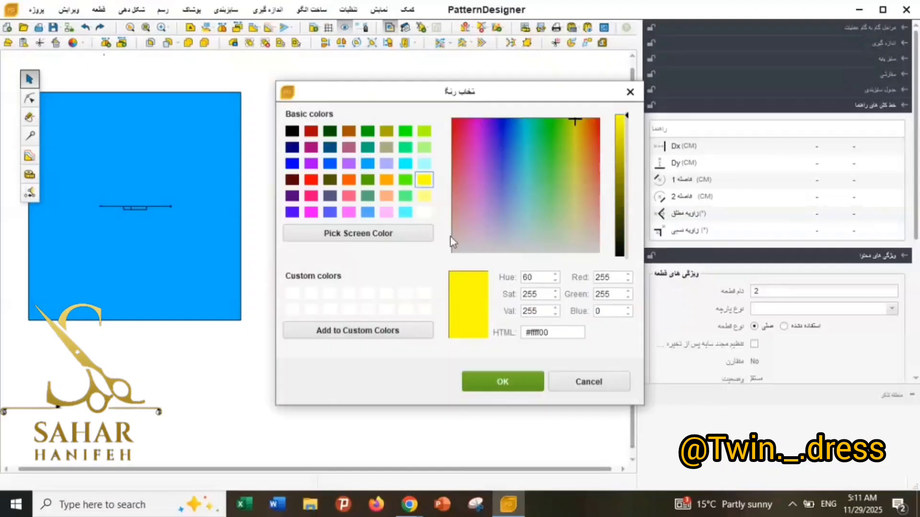
click(504, 383)
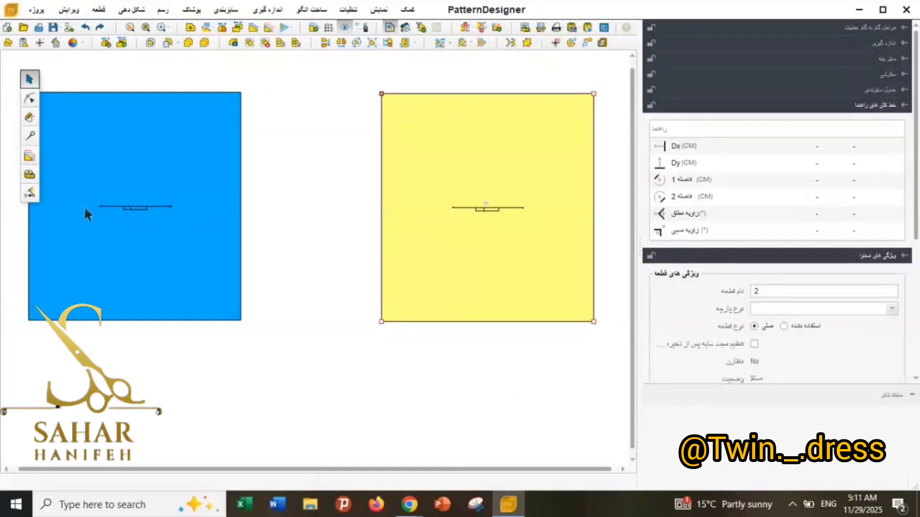
Move the yellow piece next to the blue piece, leaving a narrow gap between them, and deselect it.
click(365, 299)
scroll(419, 285, down, 2)
drag(419, 286, 319, 277)
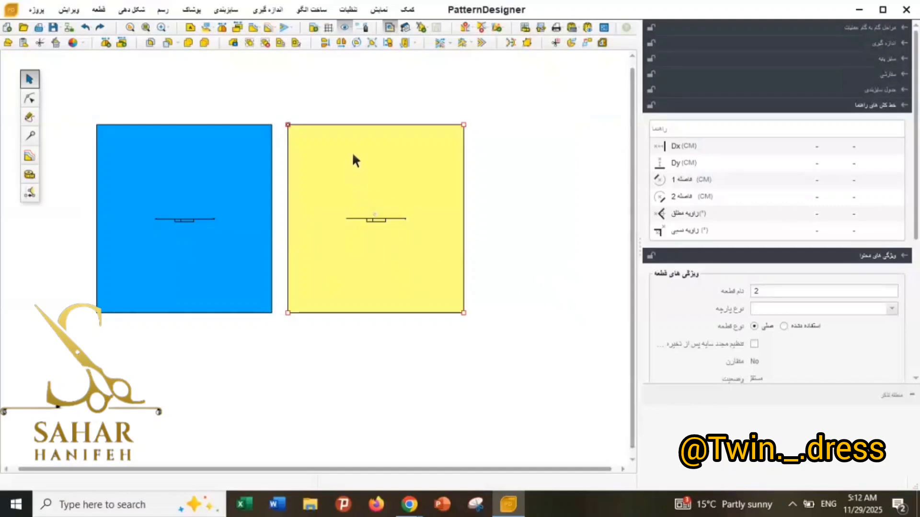
click(426, 117)
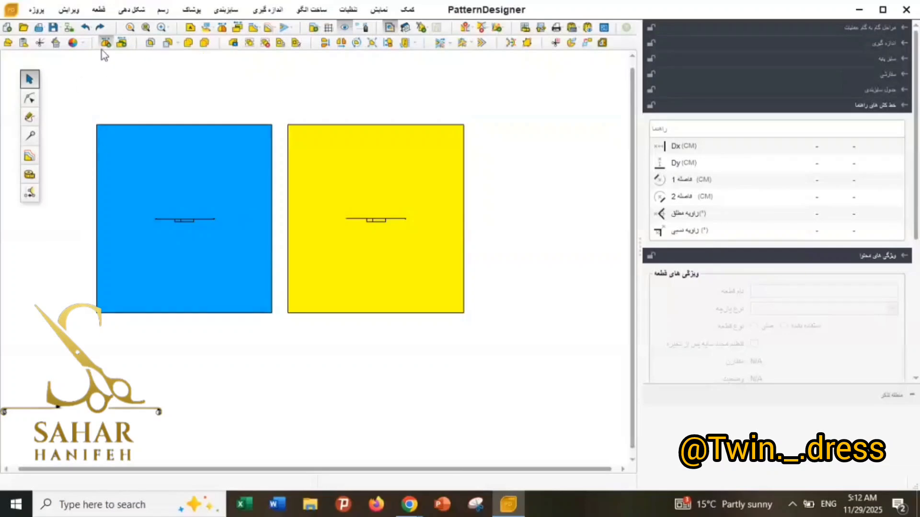
Create a symmetry axis along the left vertical edge of the blue piece.
click(30, 136)
click(99, 169)
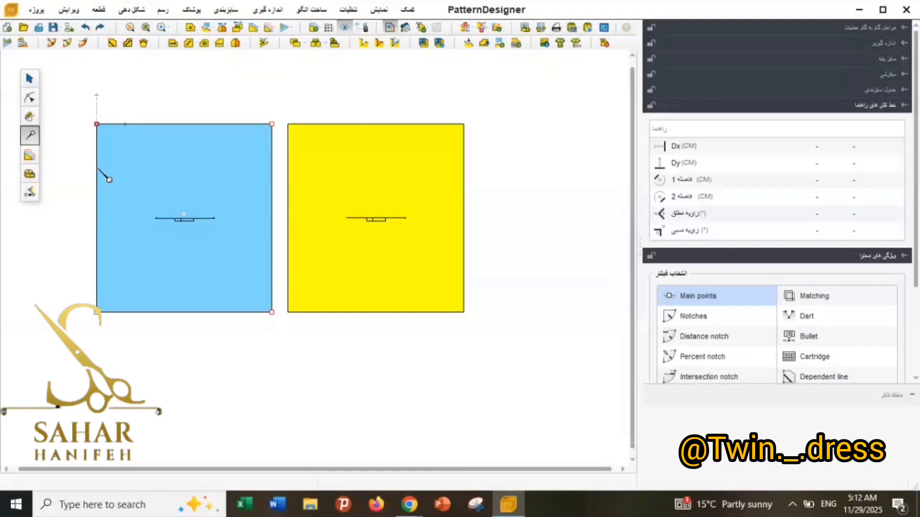
click(98, 172)
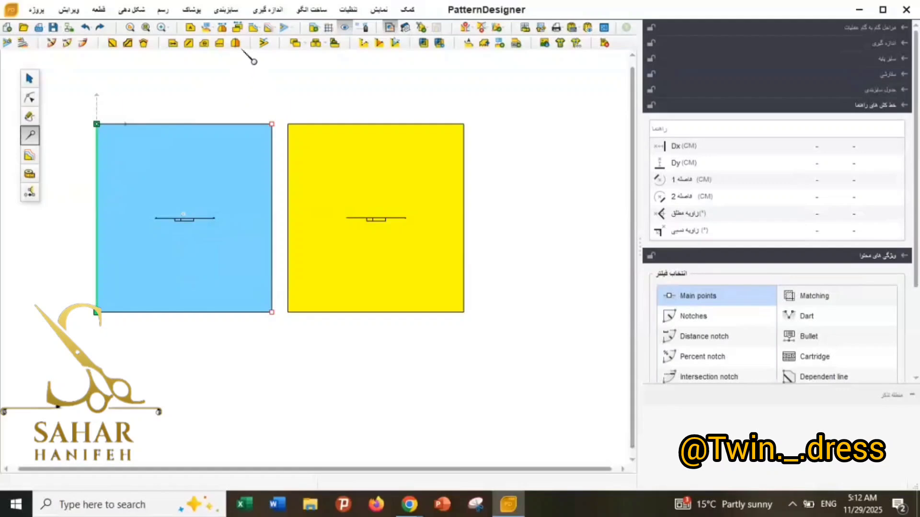
click(236, 45)
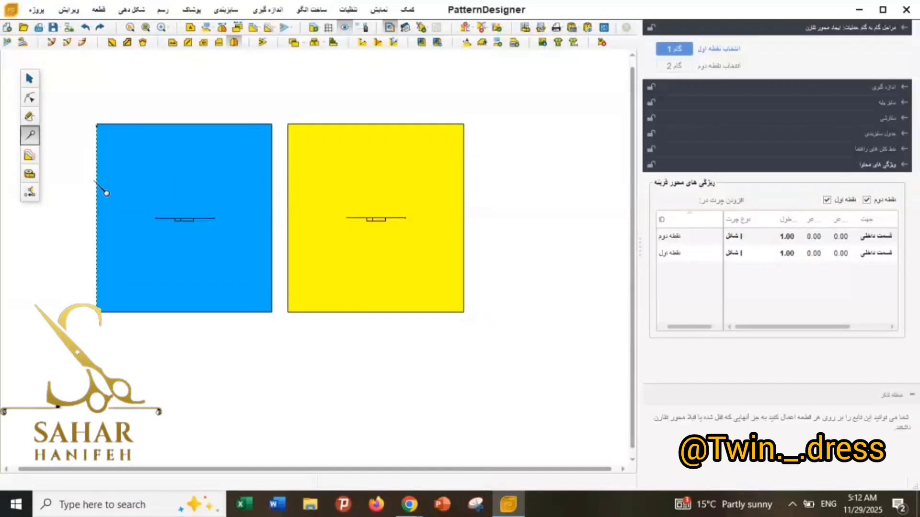
scroll(80, 259, up, 2)
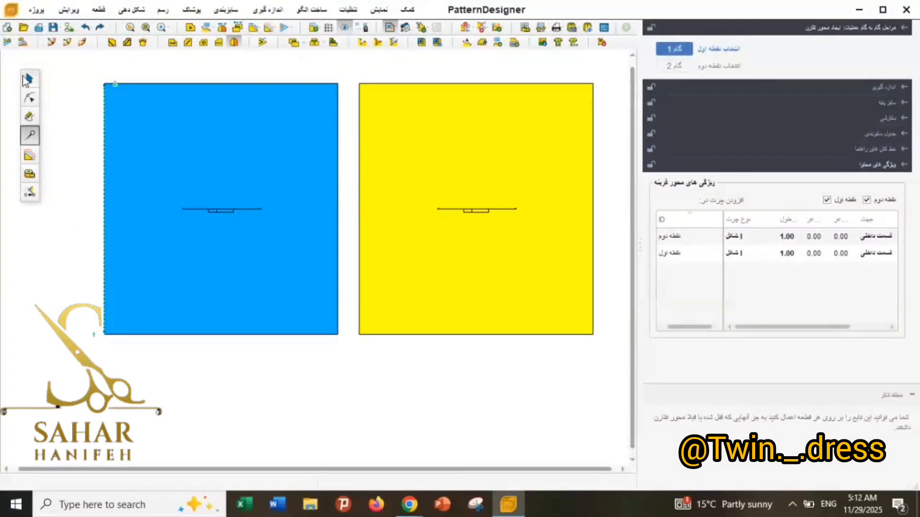
Generate an unfolded copy of the blue piece about its symmetry axis and move the half piece to the right of the yellow piece.
click(31, 79)
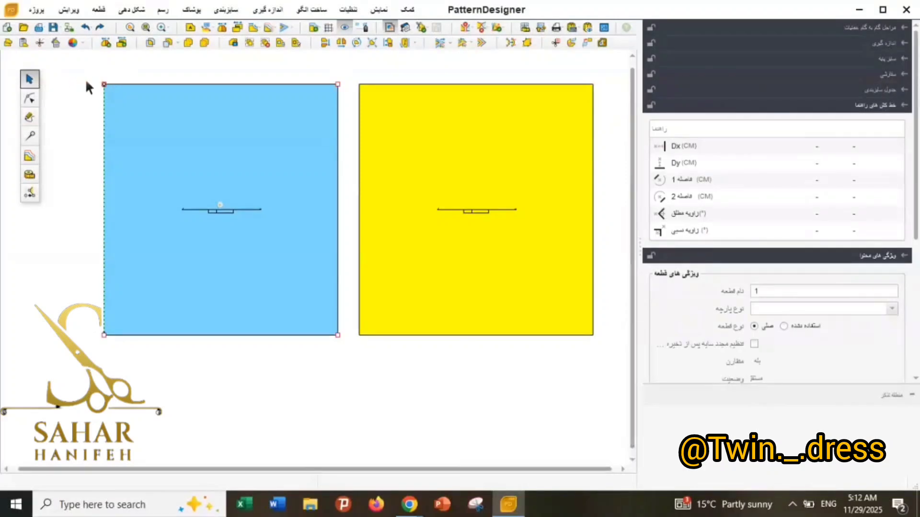
click(106, 44)
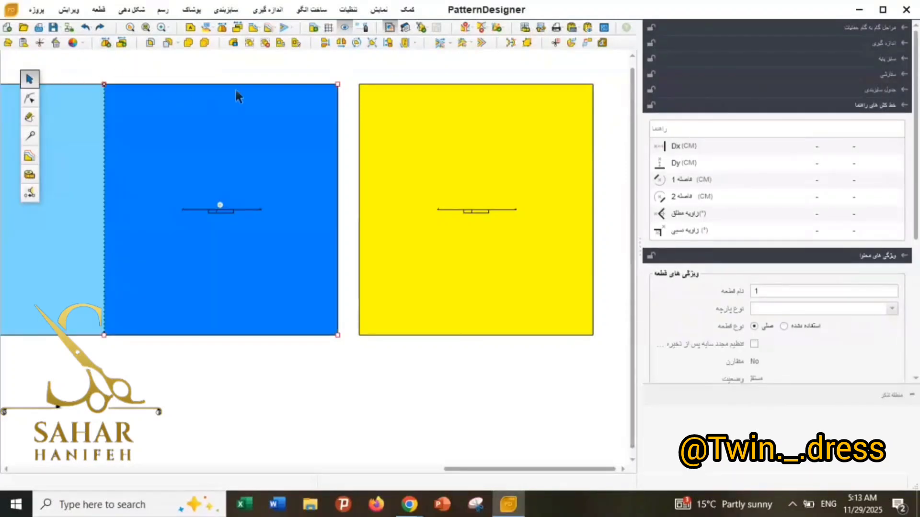
scroll(271, 103, down, 2)
drag(271, 104, 631, 115)
Select the unfolded blue piece and inspect the middle point on its upper edge up close.
click(139, 159)
scroll(370, 150, down, 2)
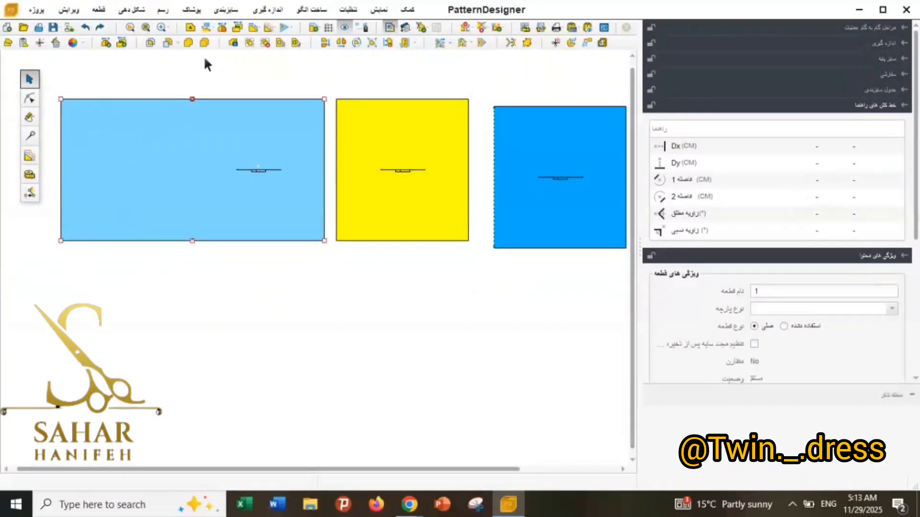
scroll(191, 102, up, 5)
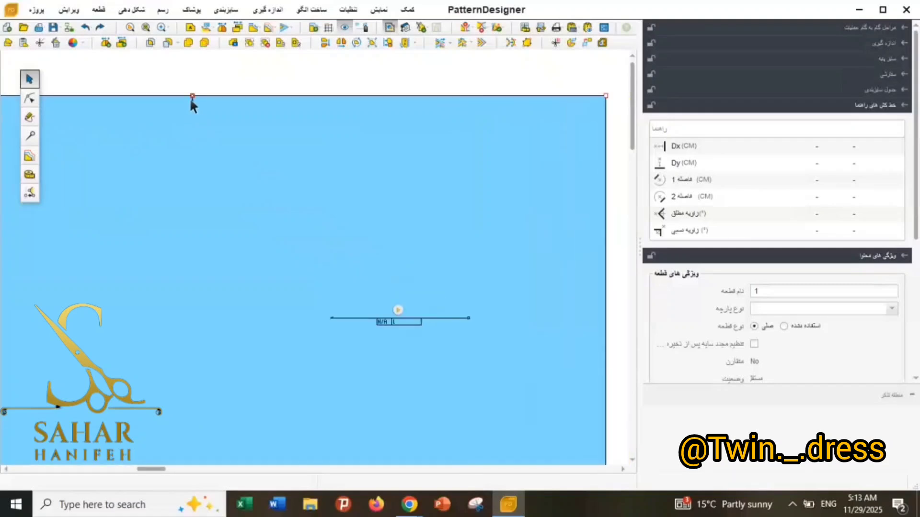
scroll(196, 84, down, 5)
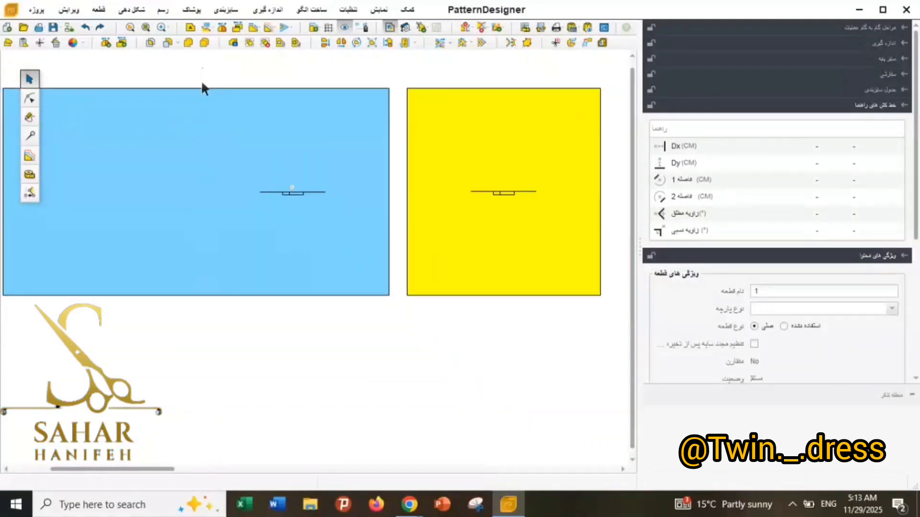